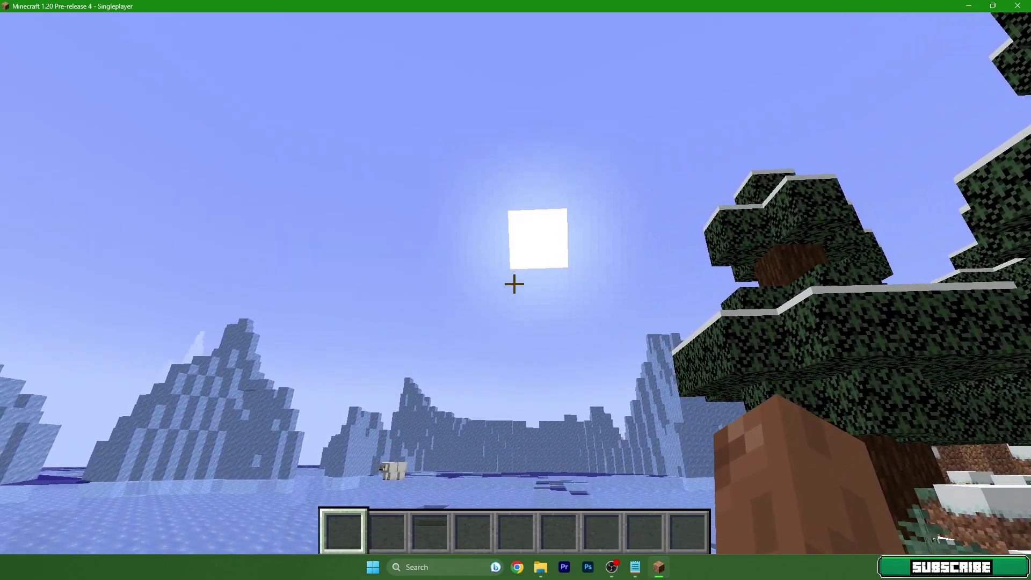
{"action": "key", "text": "F3"}
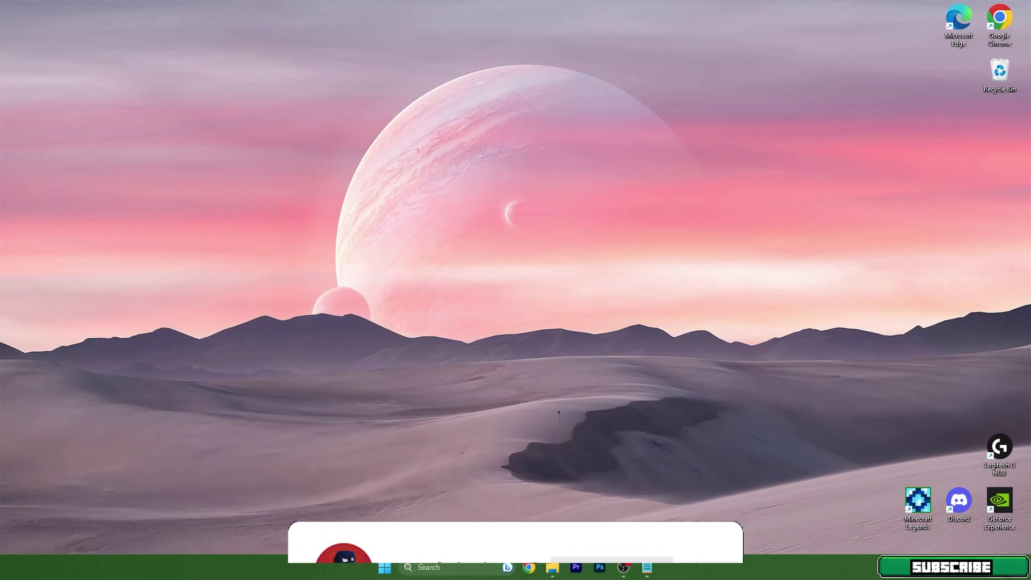
- Search the computer for TLauncher and launch it
{"action": "left_click", "coordinate": [421, 566]}
{"action": "type", "text": "tlauncher"}
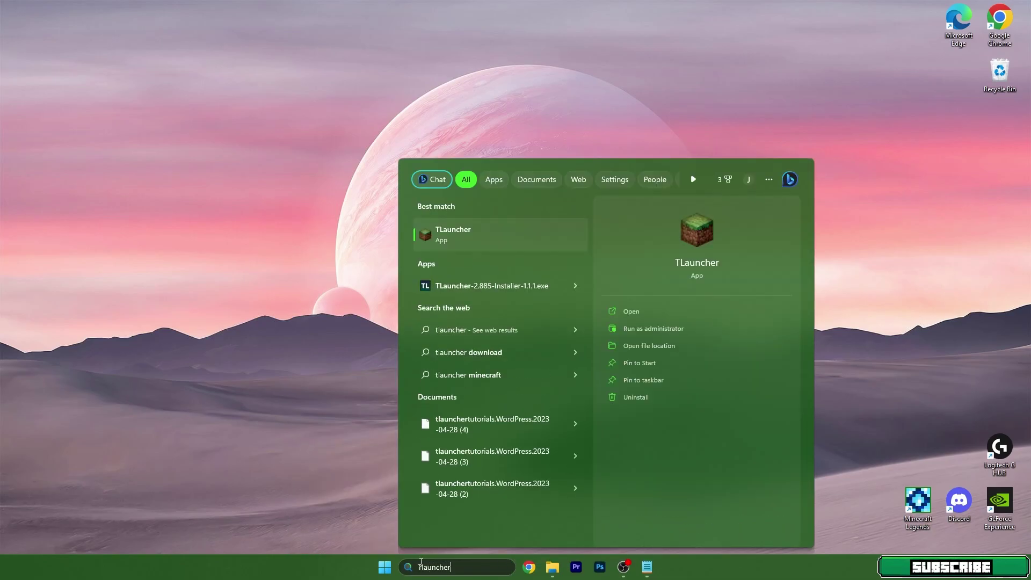
{"action": "key", "text": "Return"}
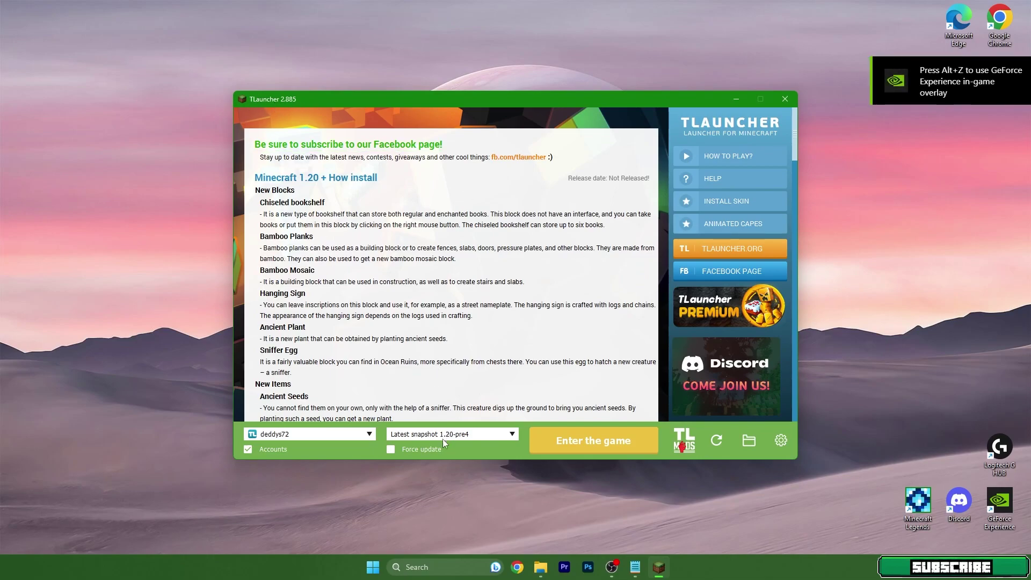
- Set the launcher's Minecraft memory allocation to 8000 MB and save the settings
{"action": "left_click", "coordinate": [772, 445]}
{"action": "left_click", "coordinate": [782, 466]}
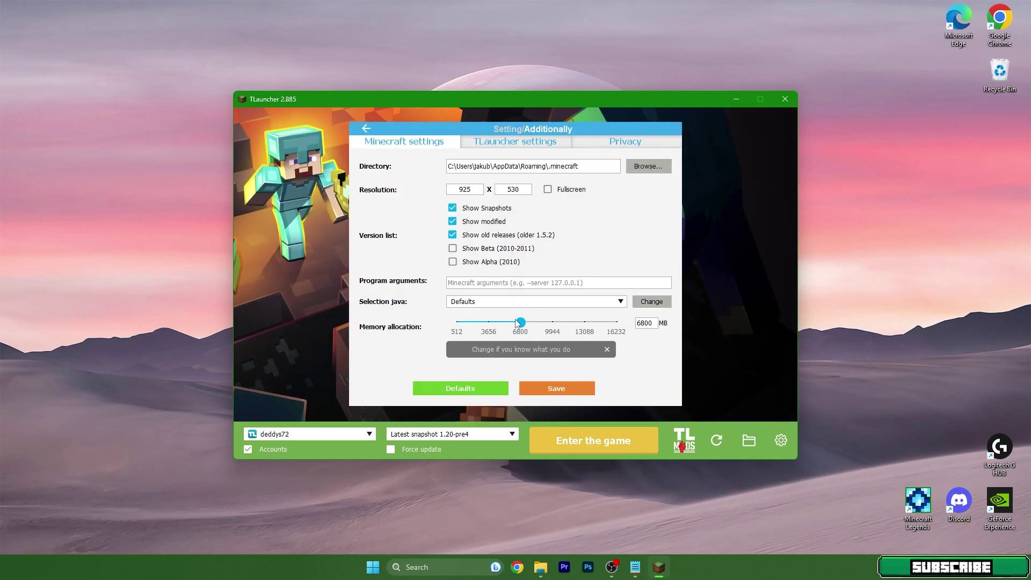
{"action": "mouse_move", "coordinate": [517, 322]}
{"action": "left_mouse_down"}
{"action": "mouse_move", "coordinate": [502, 322]}
{"action": "mouse_move", "coordinate": [552, 323]}
{"action": "mouse_move", "coordinate": [520, 322]}
{"action": "left_mouse_up"}
{"action": "double_click", "coordinate": [653, 323]}
{"action": "type", "text": "8000"}
{"action": "left_click", "coordinate": [654, 323]}
{"action": "left_click_drag", "start_coordinate": [637, 323], "coordinate": [652, 324]}
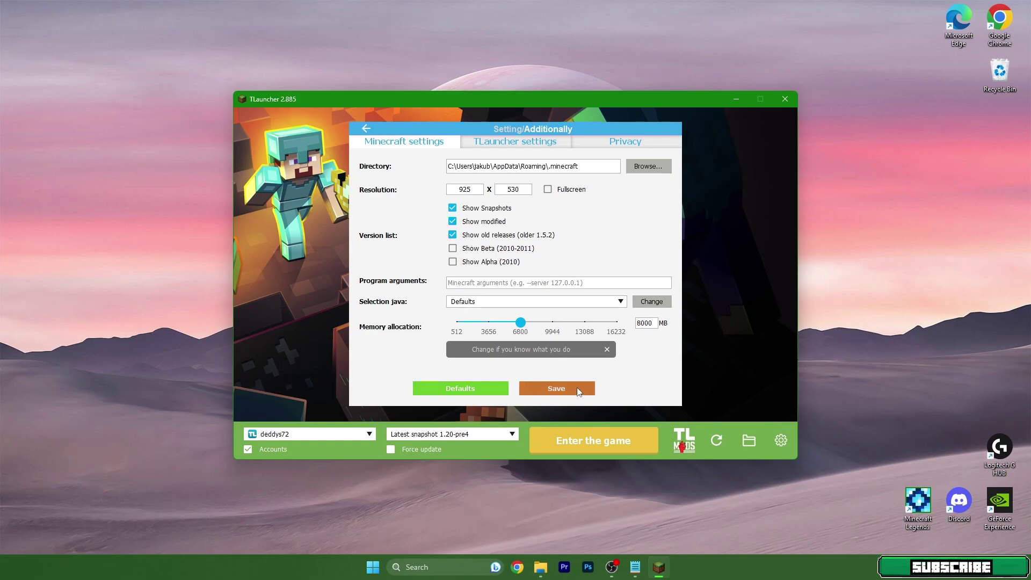
{"action": "left_click", "coordinate": [556, 393]}
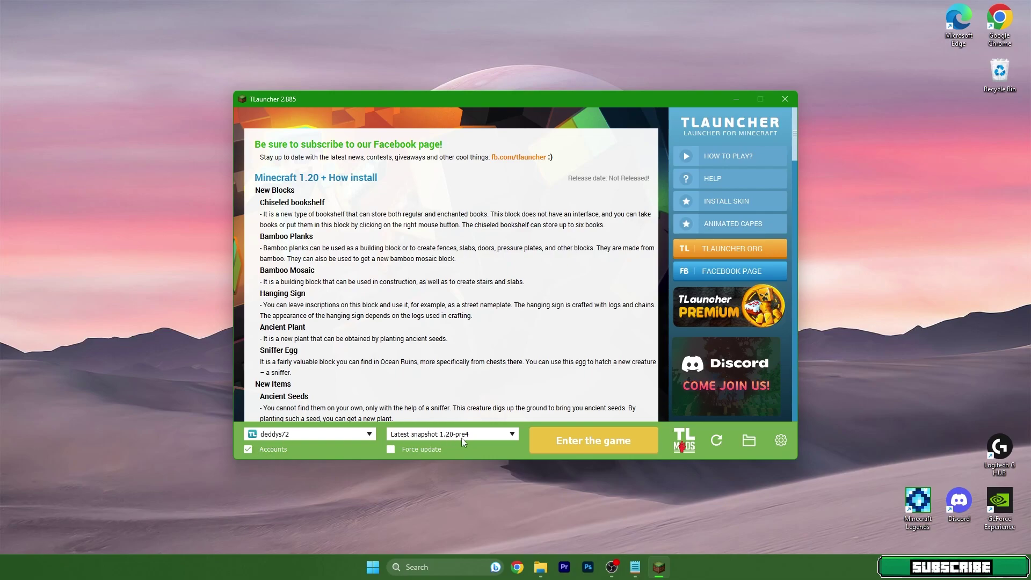
- Start the latest snapshot 1.20-pre4, go back to the world list and maximize the game window
{"action": "left_click", "coordinate": [555, 445]}
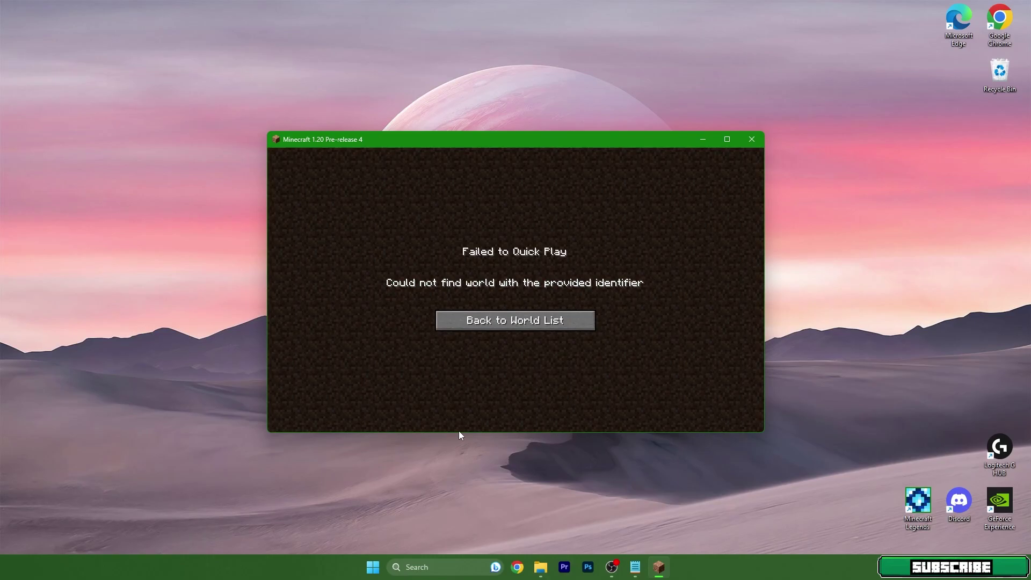
{"action": "left_click", "coordinate": [512, 314]}
{"action": "left_click", "coordinate": [727, 139]}
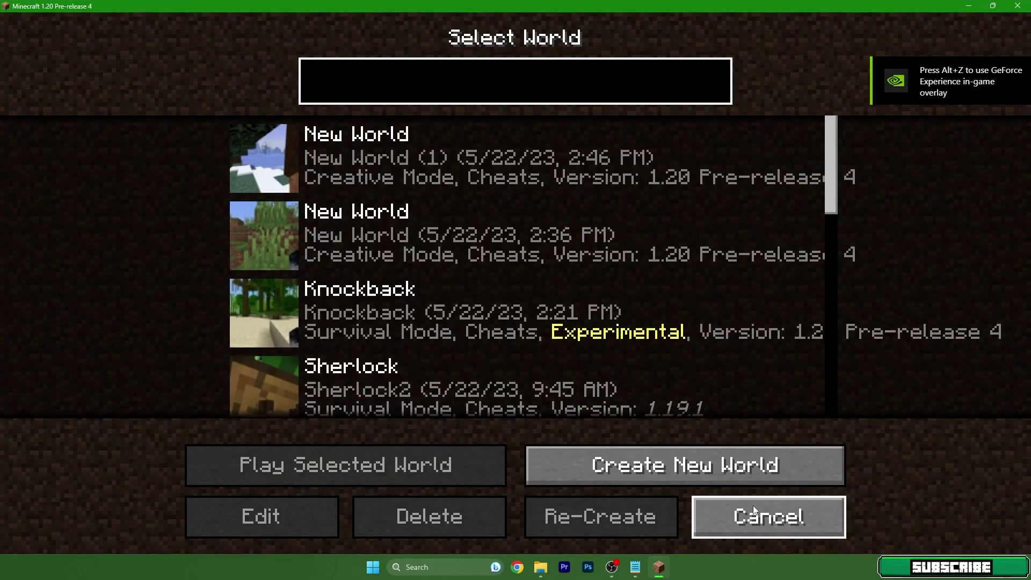
- Return to the title screen and load the singleplayer creative world New World (1)
{"action": "left_click", "coordinate": [769, 517]}
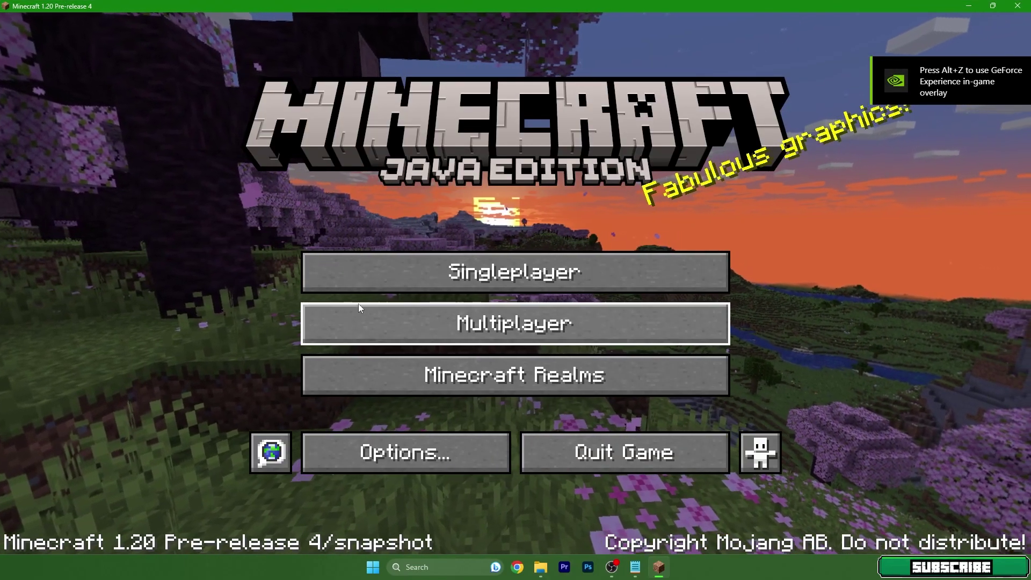
{"action": "left_click", "coordinate": [381, 286]}
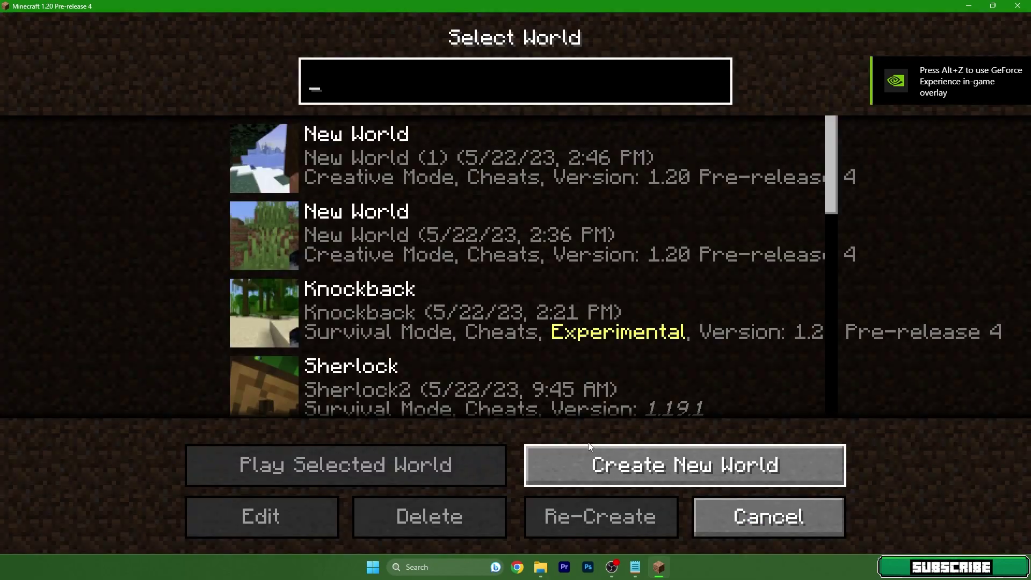
{"action": "double_click", "coordinate": [405, 176]}
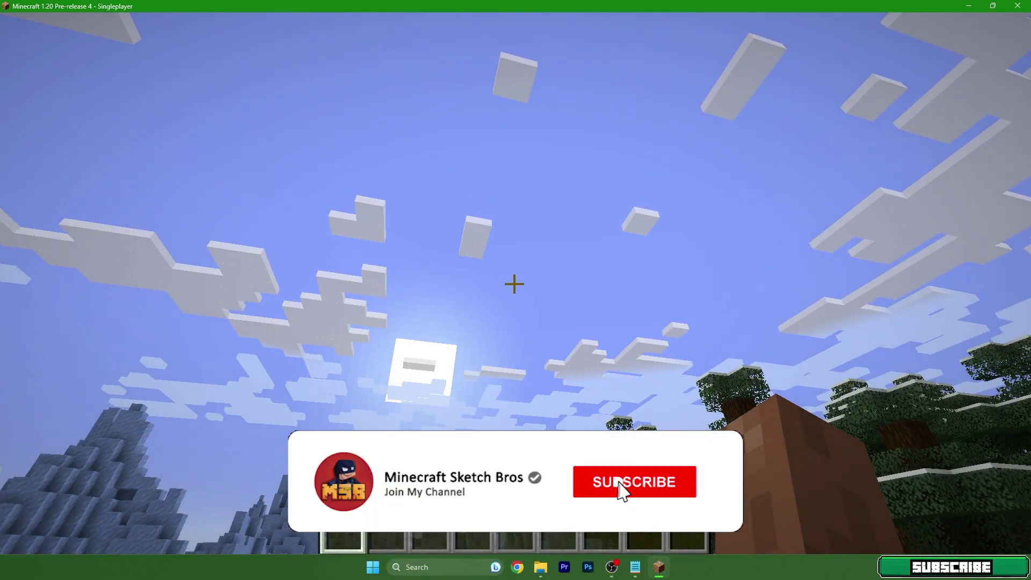
- Show the debug overlay to check the frame rate and memory use, and hide it again
{"action": "key", "text": "F3"}
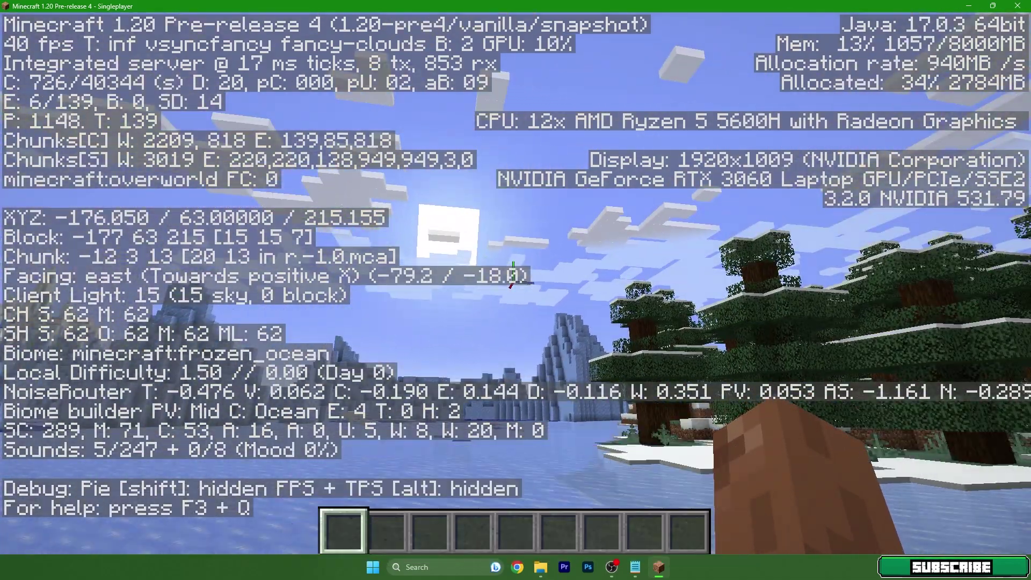
{"action": "key", "text": "F3"}
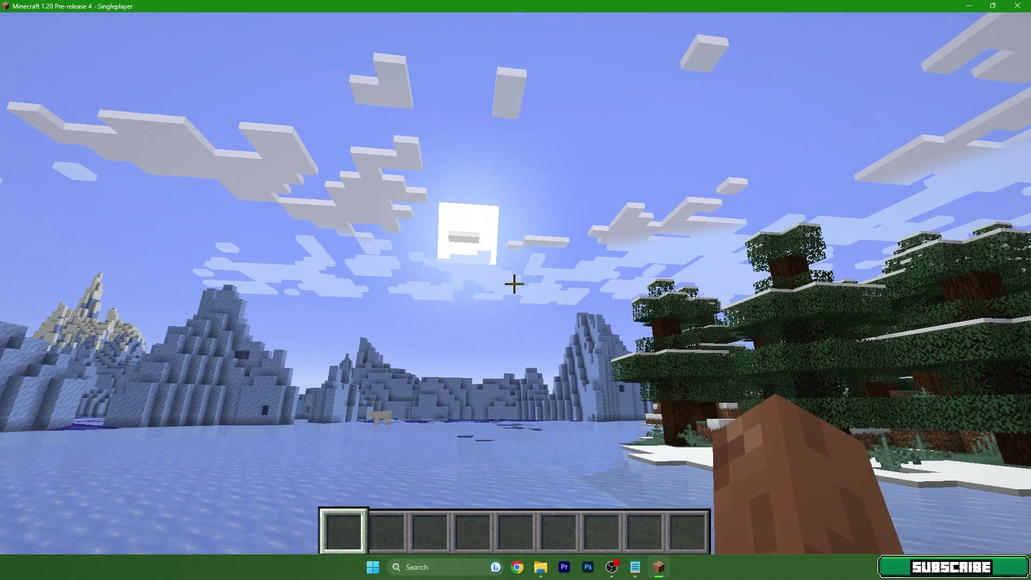
- In the game's video settings, turn Biome Blend off and set Graphics to Fast
{"action": "key", "text": "Escape"}
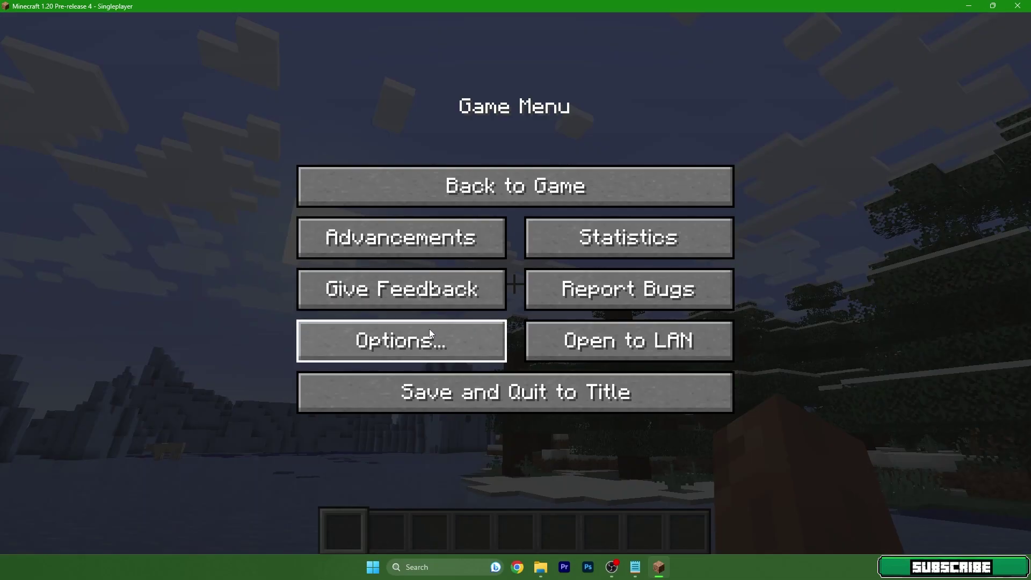
{"action": "left_click", "coordinate": [429, 331]}
{"action": "left_click", "coordinate": [393, 283]}
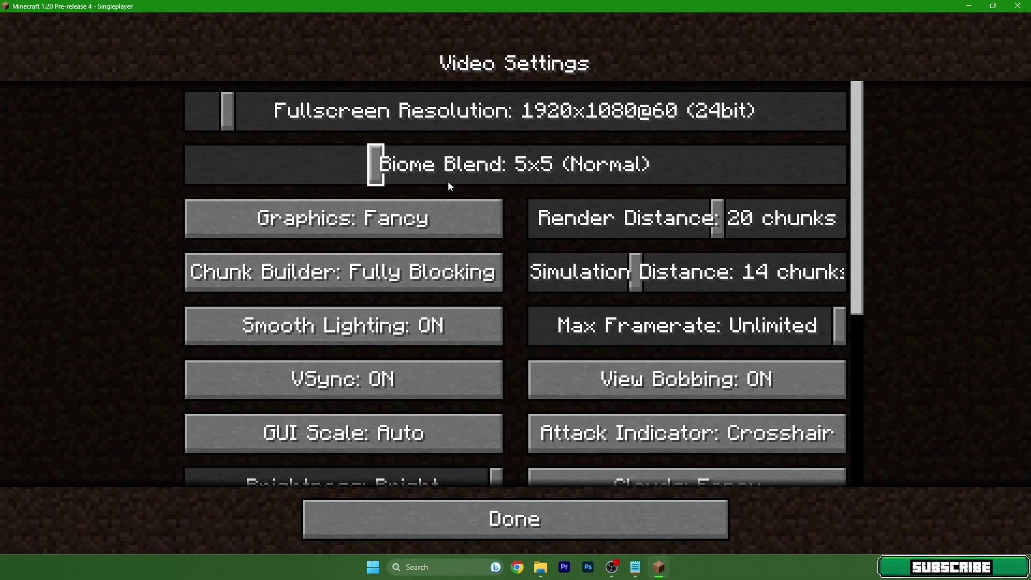
{"action": "left_click", "coordinate": [185, 166]}
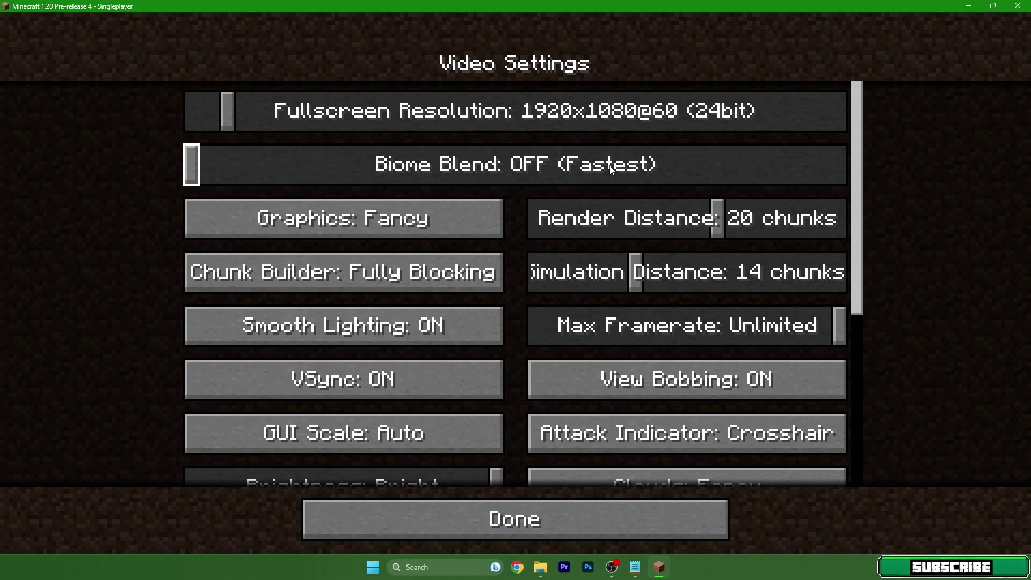
{"action": "left_click", "coordinate": [354, 214]}
{"action": "left_click", "coordinate": [376, 224]}
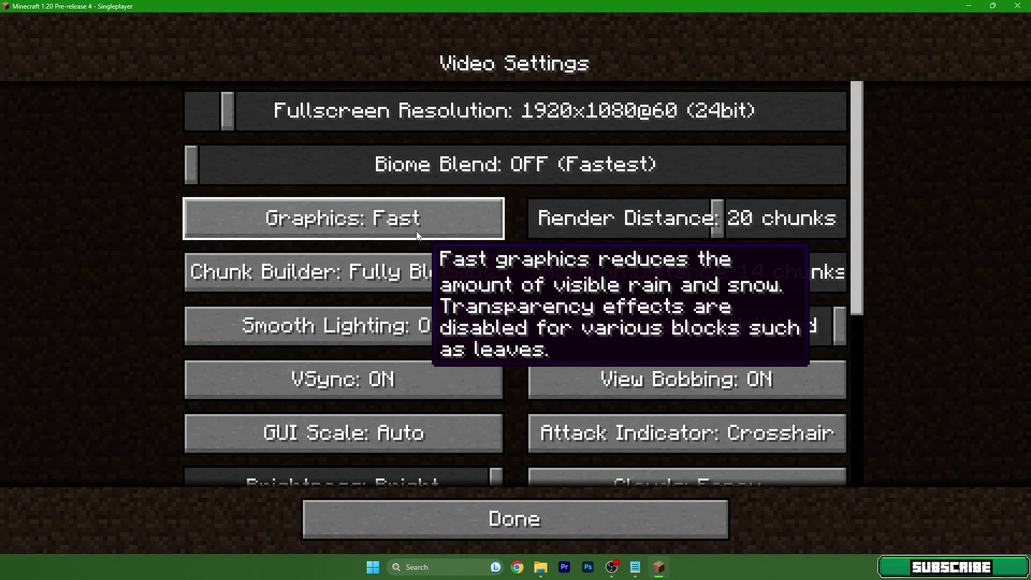
- Cycle through the Chunk Builder modes and set it to Semi Blocking
{"action": "left_click", "coordinate": [277, 278]}
{"action": "left_click", "coordinate": [276, 278]}
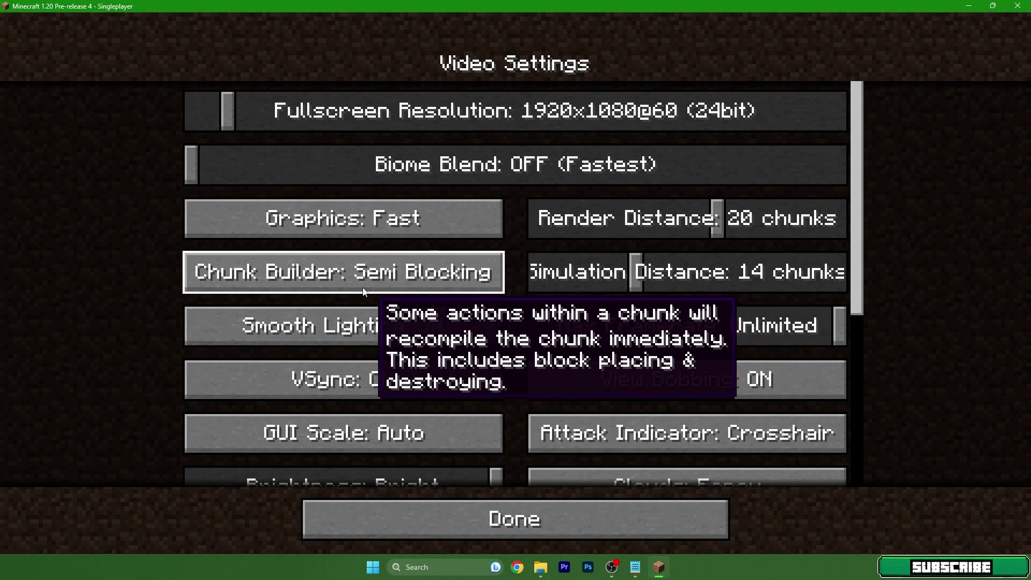
{"action": "left_click", "coordinate": [432, 283]}
{"action": "left_click", "coordinate": [426, 283]}
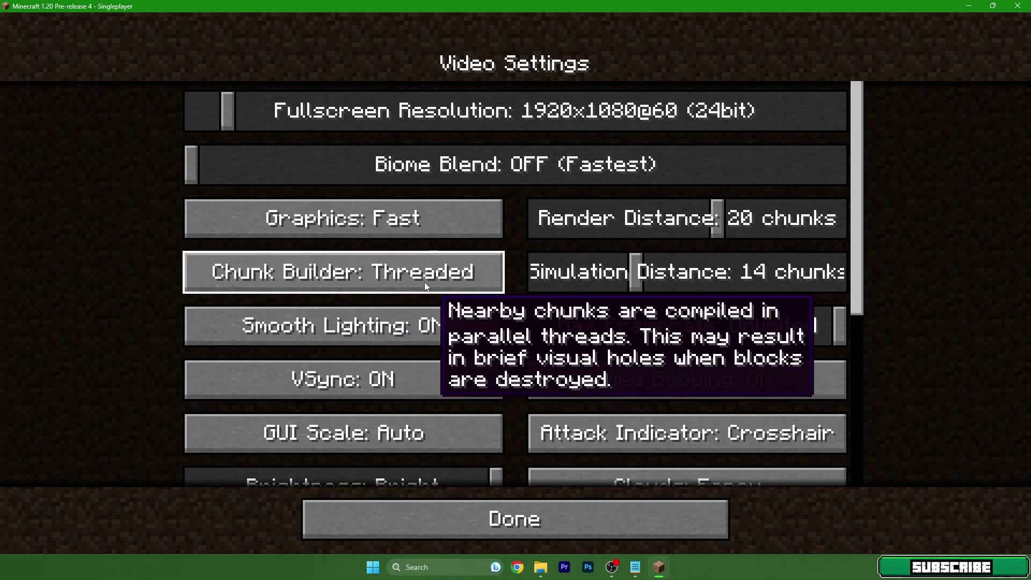
{"action": "left_click", "coordinate": [337, 287]}
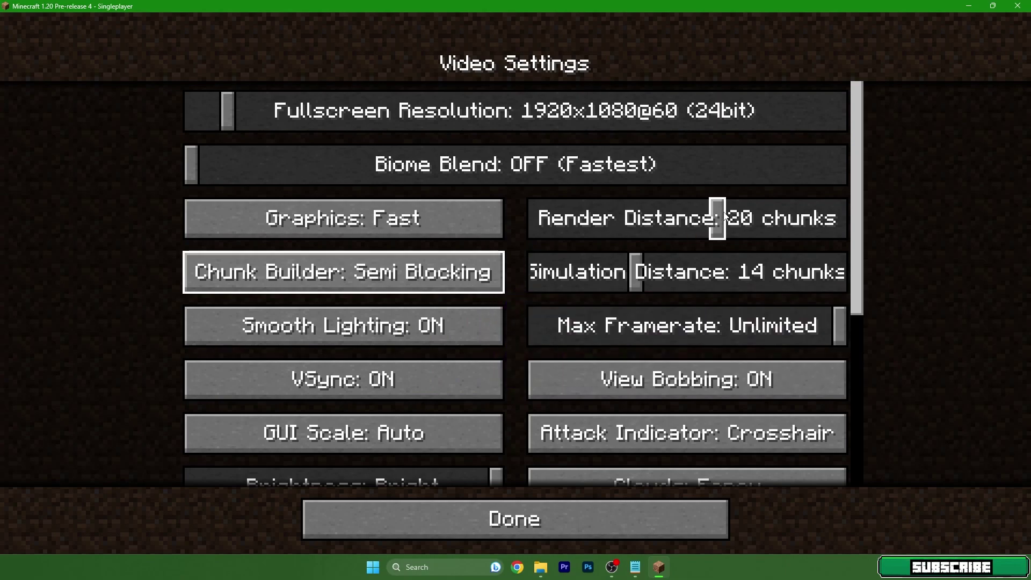
- Reduce Render Distance to 10 chunks and Simulation Distance to 8 chunks
{"action": "left_click_drag", "start_coordinate": [717, 217], "coordinate": [622, 221]}
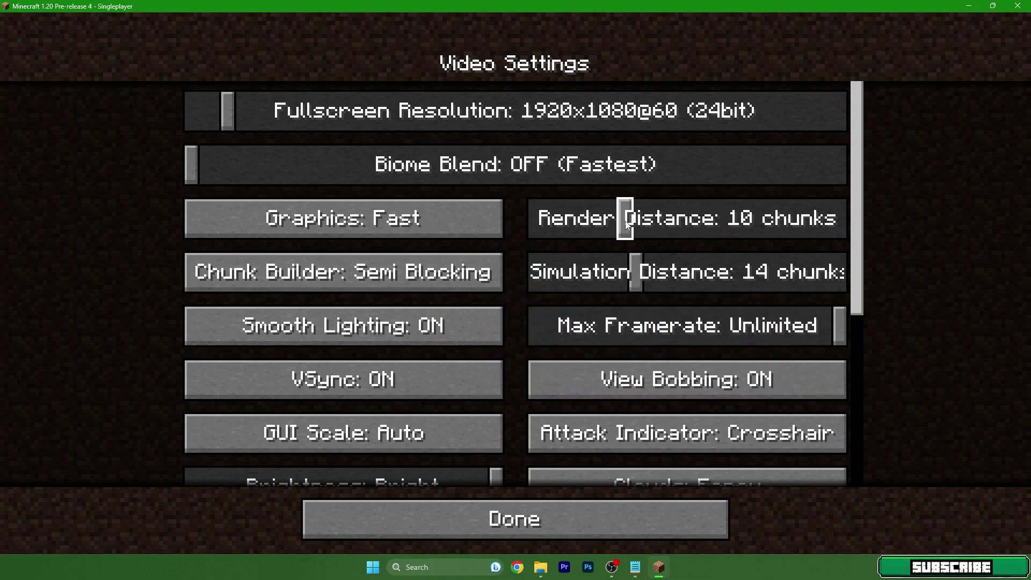
{"action": "left_click_drag", "start_coordinate": [617, 271], "coordinate": [577, 272]}
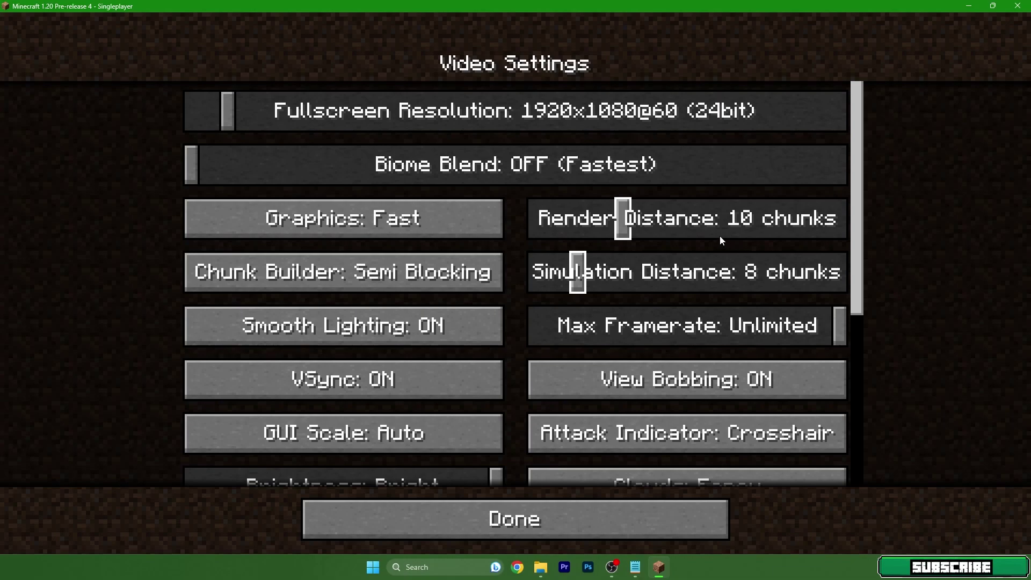
- Turn off Smooth Lighting and VSync in the video settings
{"action": "scroll", "coordinate": [388, 322], "scroll_direction": "down", "scroll_amount": 1}
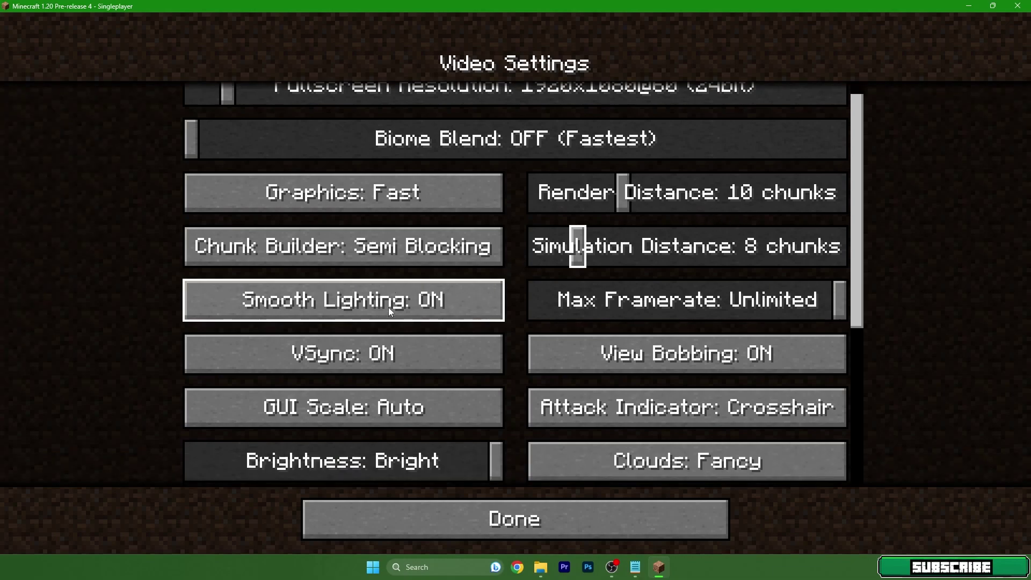
{"action": "left_click", "coordinate": [388, 278]}
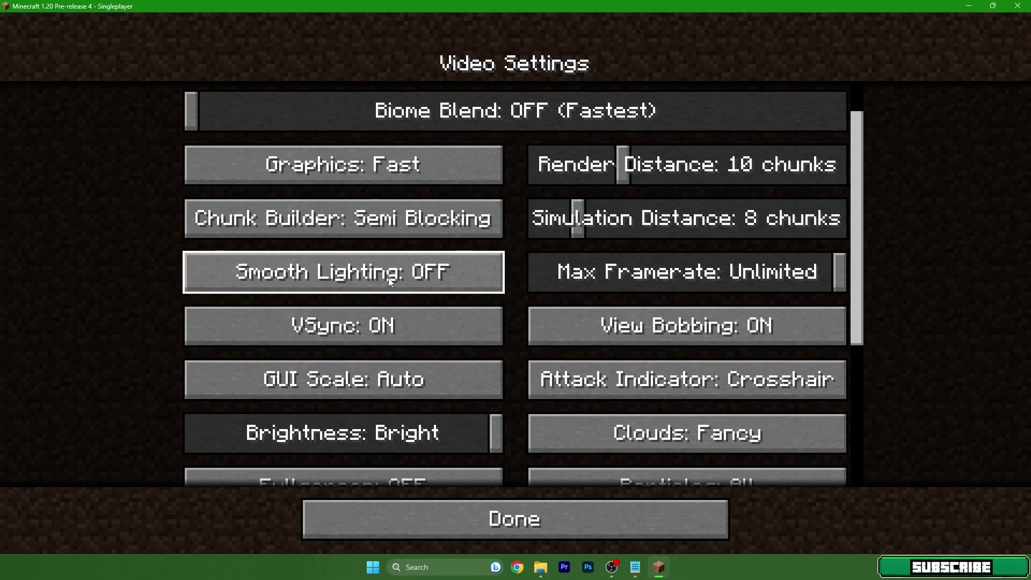
{"action": "left_click", "coordinate": [384, 324]}
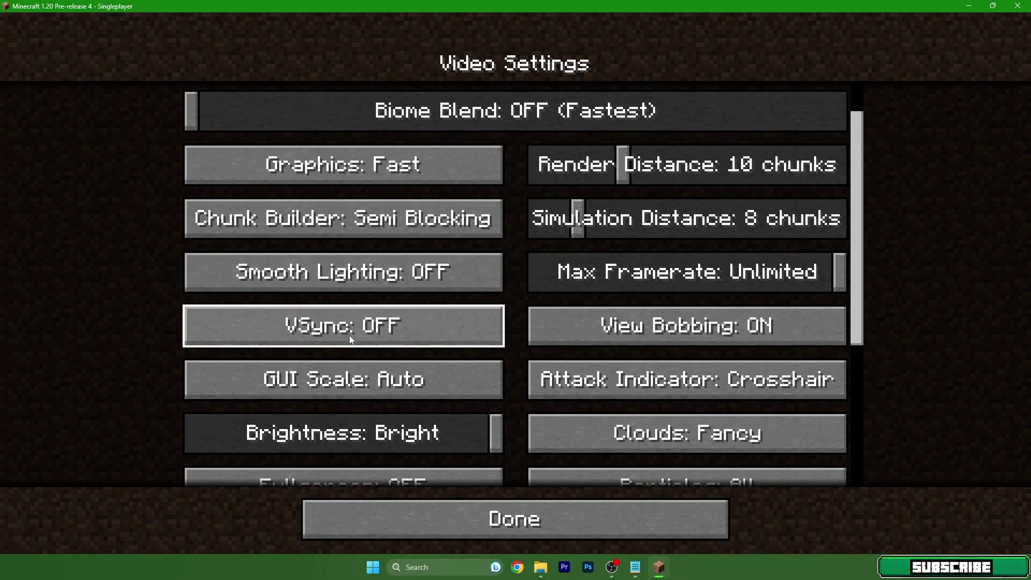
- Keep Brightness at Bright and turn Mipmap Levels off
{"action": "scroll", "coordinate": [376, 322], "scroll_direction": "down", "scroll_amount": 5}
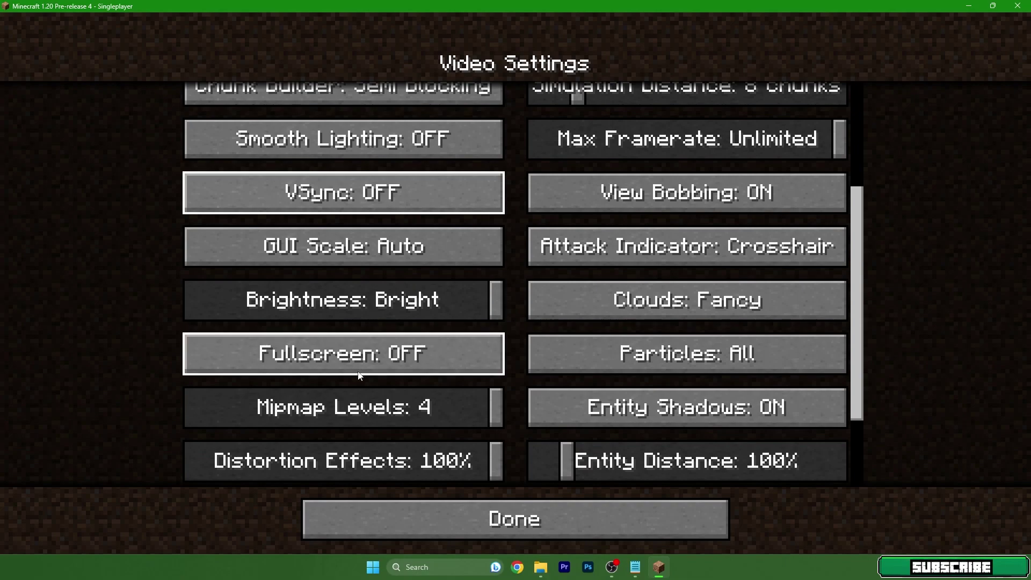
{"action": "left_click_drag", "start_coordinate": [389, 304], "coordinate": [501, 310]}
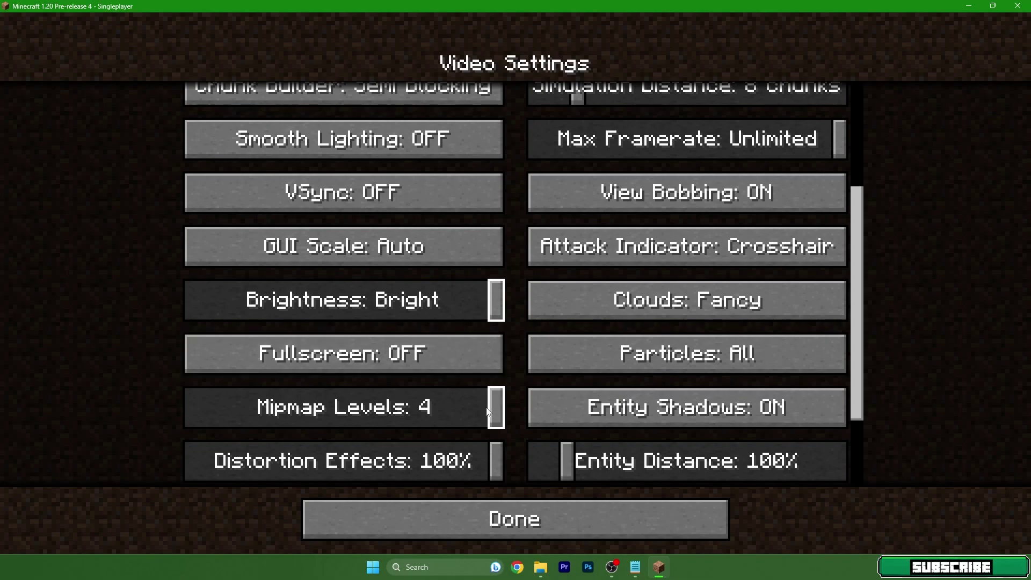
{"action": "left_click_drag", "start_coordinate": [495, 406], "coordinate": [322, 408]}
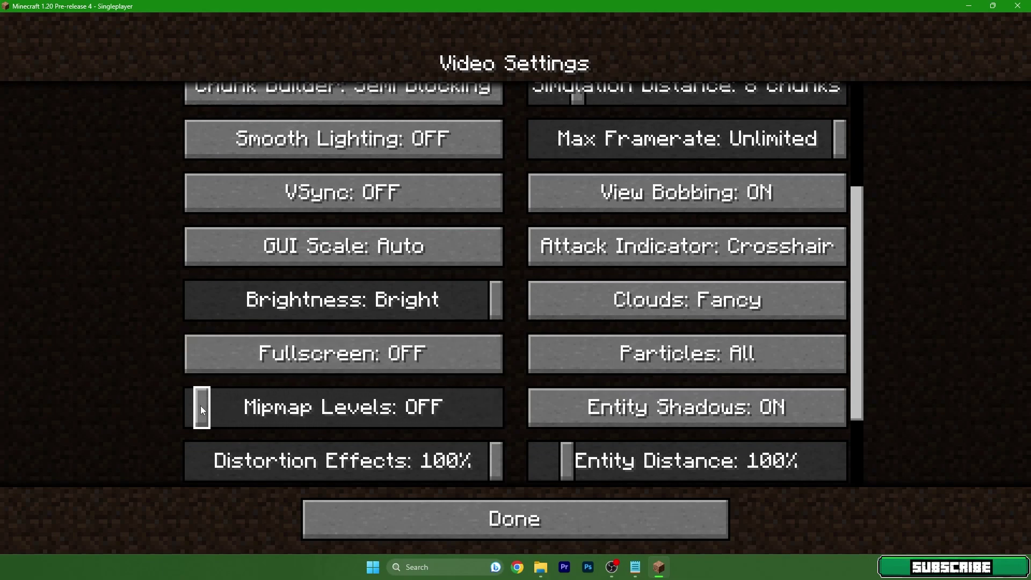
{"action": "scroll", "coordinate": [387, 404], "scroll_direction": "down", "scroll_amount": 2}
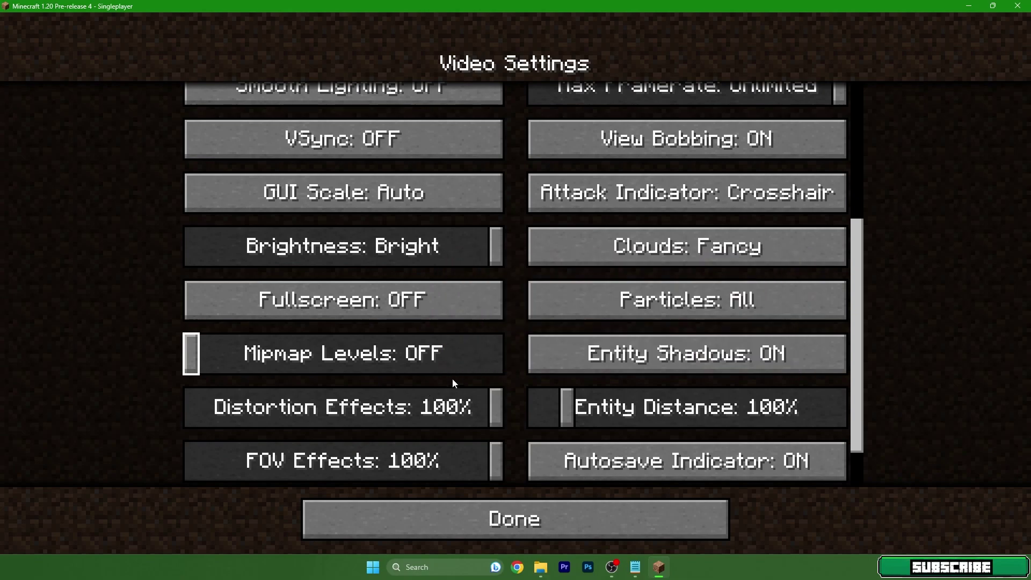
- Turn View Bobbing off, close the video settings and options, and resume the game
{"action": "scroll", "coordinate": [460, 388], "scroll_direction": "up", "scroll_amount": 5}
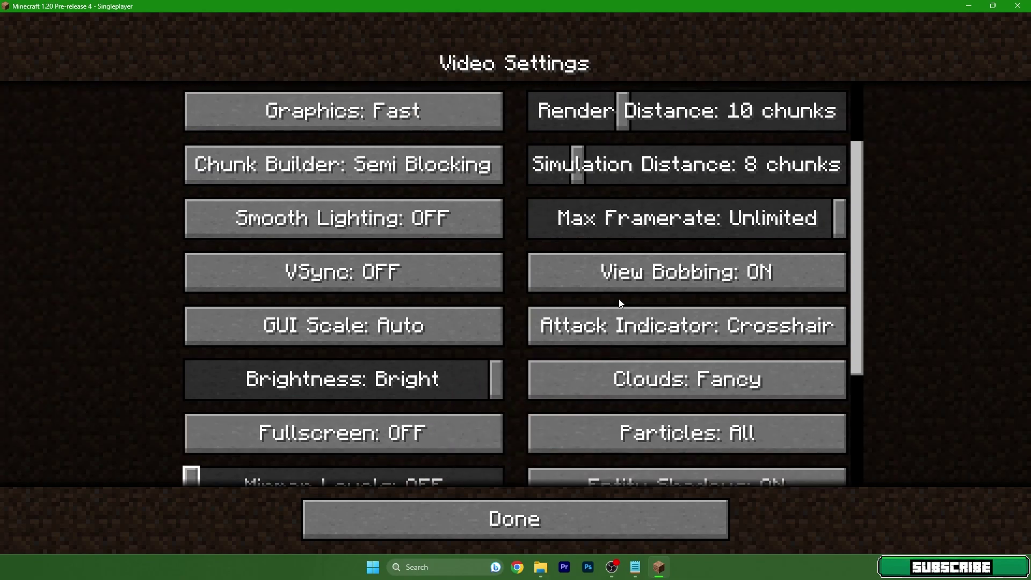
{"action": "scroll", "coordinate": [645, 282], "scroll_direction": "up", "scroll_amount": 3}
{"action": "scroll", "coordinate": [650, 293], "scroll_direction": "down", "scroll_amount": 2}
{"action": "left_click", "coordinate": [652, 296]}
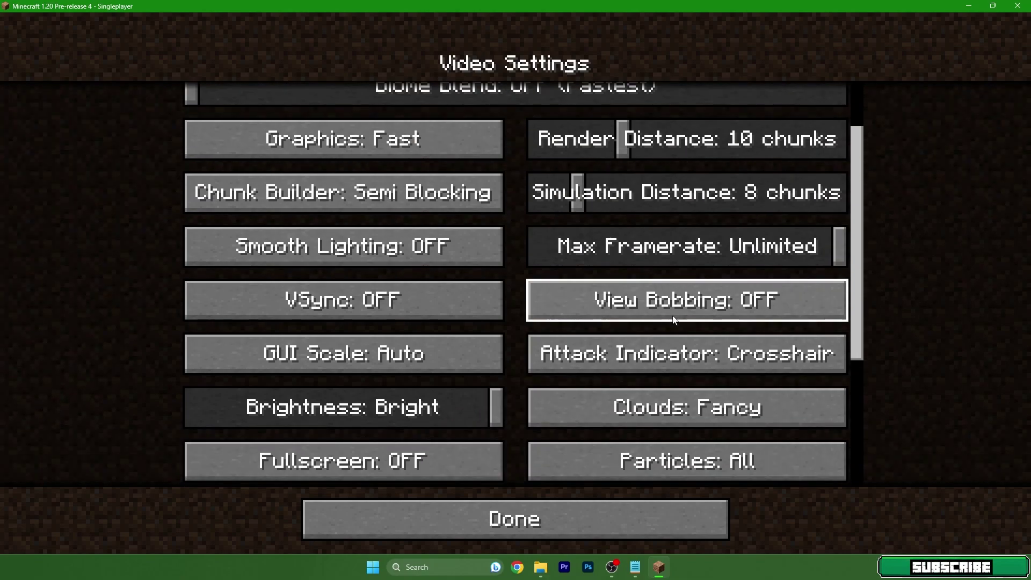
{"action": "left_click", "coordinate": [559, 505]}
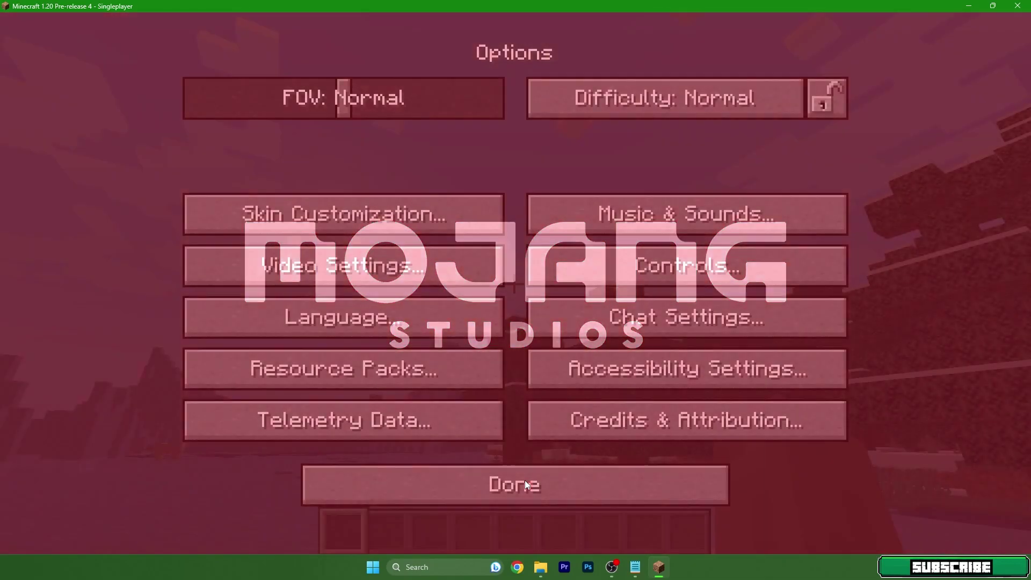
{"action": "left_click", "coordinate": [524, 480]}
{"action": "key", "text": "Escape"}
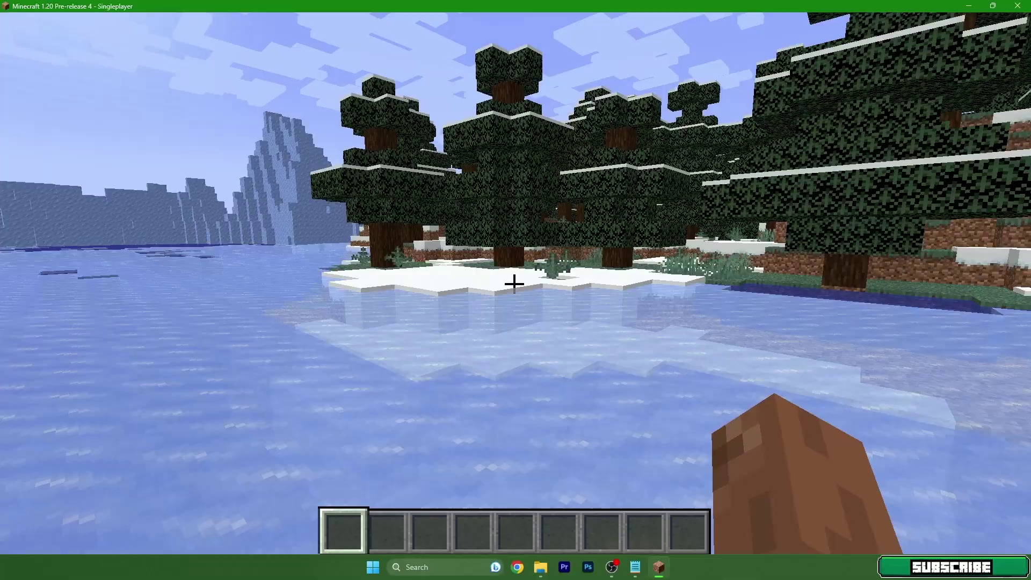
- Walk across the ice onto the snowy shore and look around to check how smoothly the game runs
{"action": "key", "text": "t"}
{"action": "key", "text": "Escape"}
{"action": "key", "text": "w"}
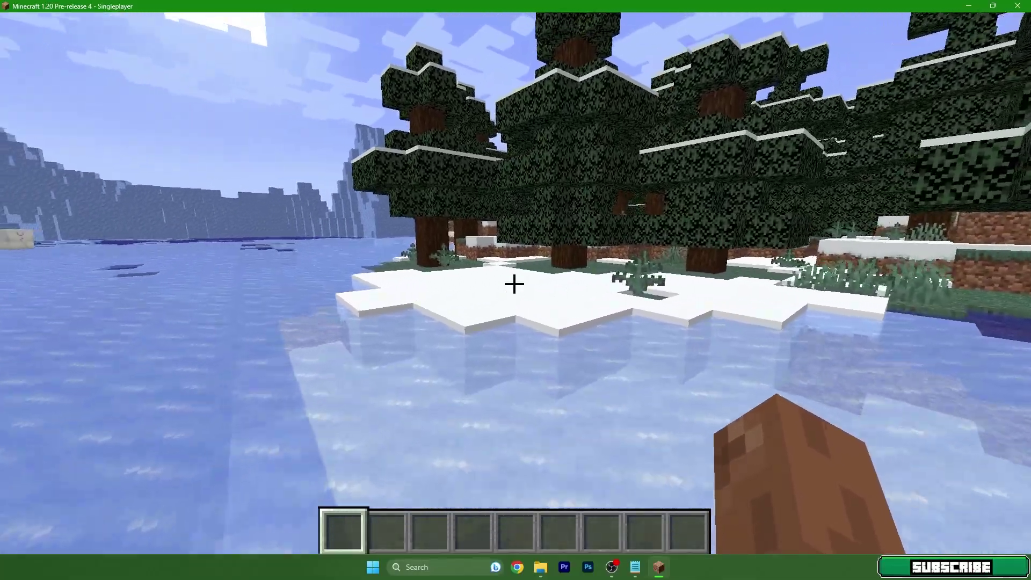
{"action": "key", "text": "w"}
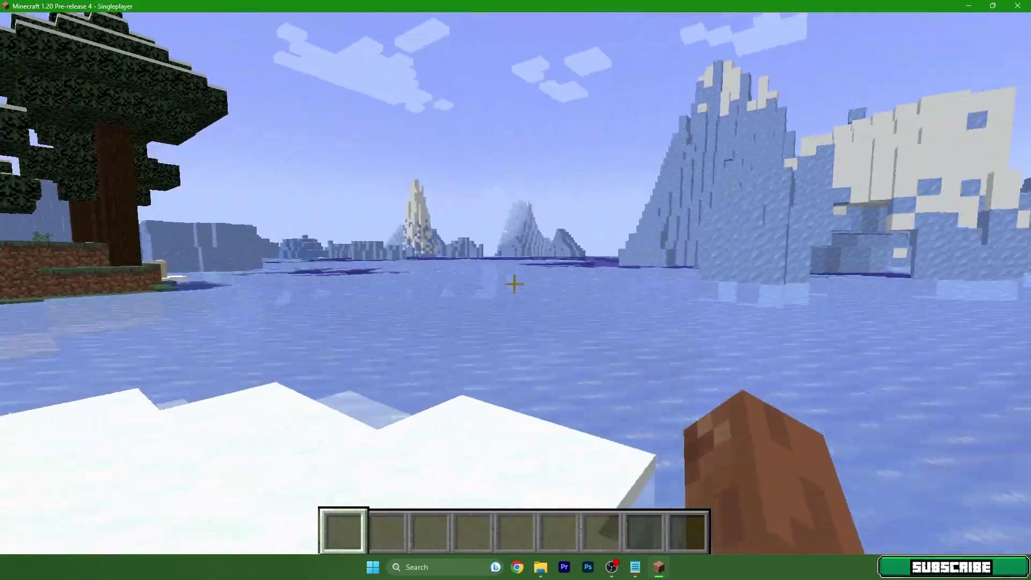
- Turn View Bobbing back on in the video settings, return to the game and walk forward along the snowy shore
{"action": "key", "text": "Escape"}
{"action": "left_click", "coordinate": [462, 330]}
{"action": "left_click", "coordinate": [462, 263]}
{"action": "left_click", "coordinate": [639, 382]}
{"action": "key", "text": "Escape"}
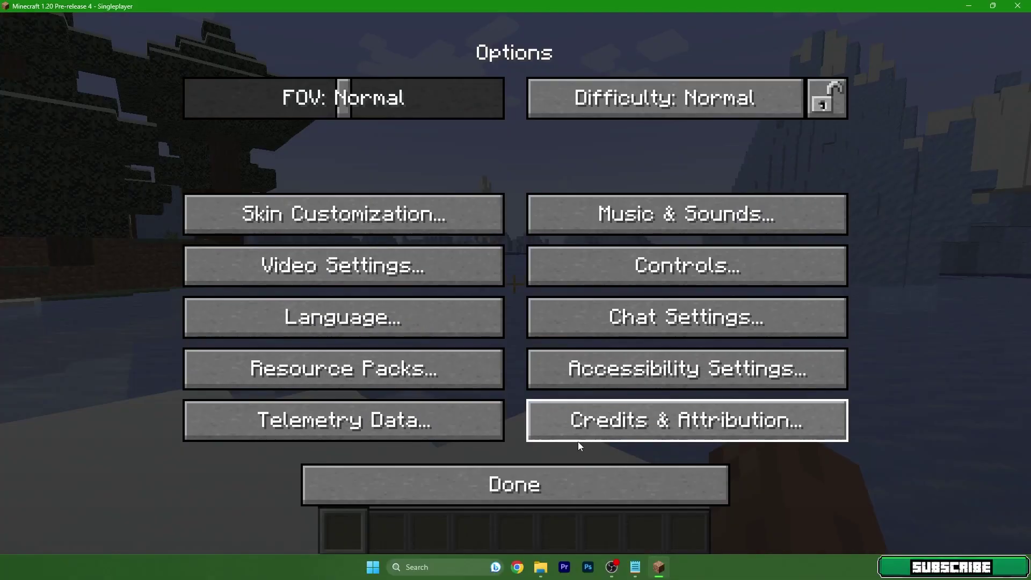
{"action": "key", "text": "Escape"}
{"action": "key", "text": "Escape"}
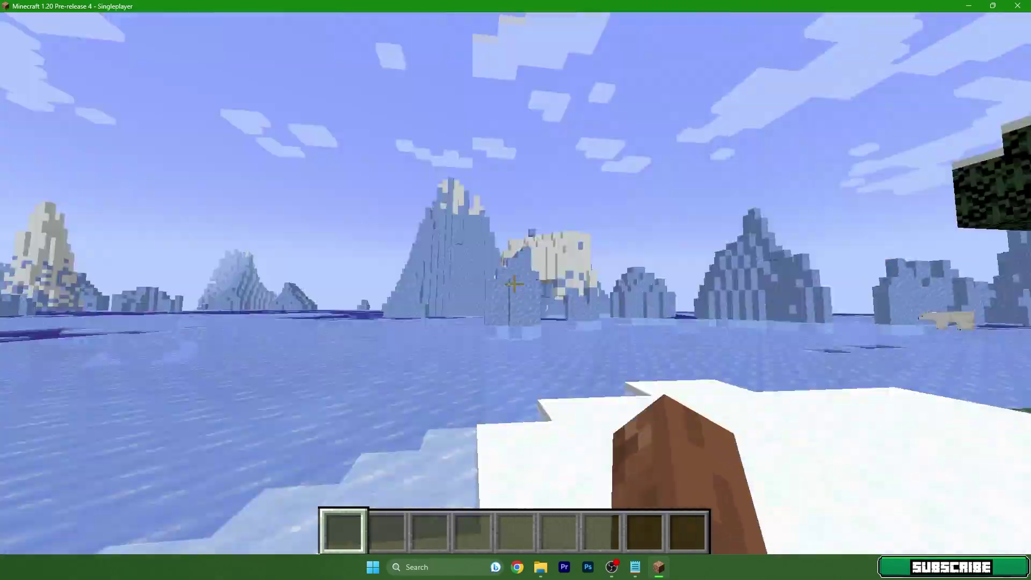
{"action": "key", "text": "w"}
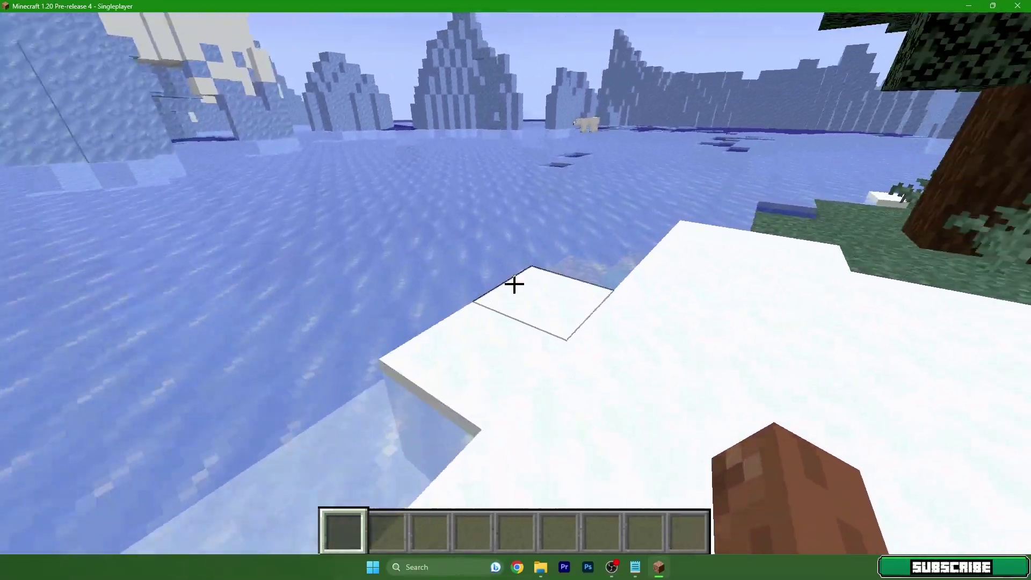
- Turn Clouds off and set Particles to Minimal in the video settings
{"action": "key", "text": "Escape"}
{"action": "left_click", "coordinate": [461, 331]}
{"action": "left_click", "coordinate": [464, 274]}
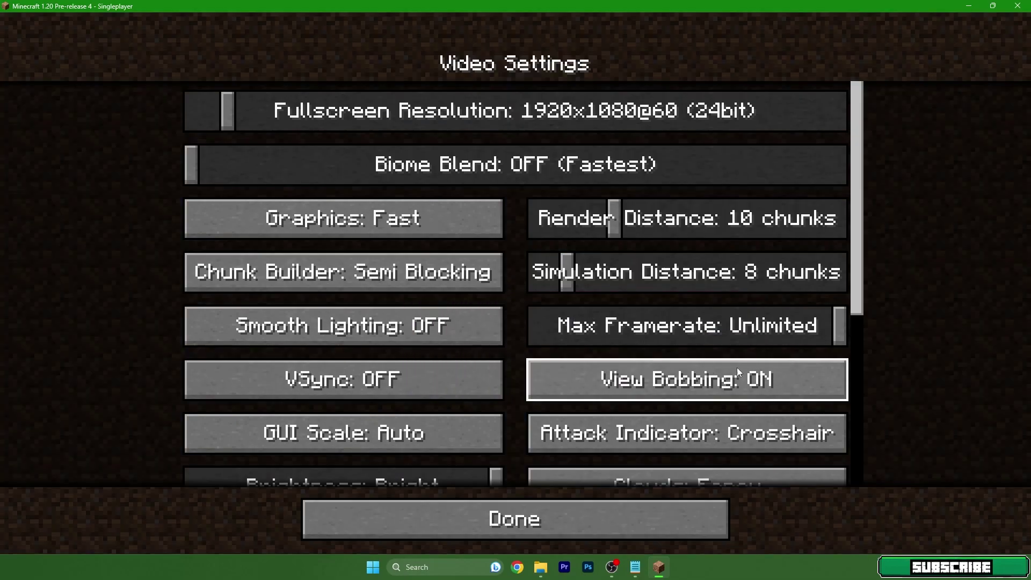
{"action": "scroll", "coordinate": [717, 327], "scroll_direction": "down", "scroll_amount": 5}
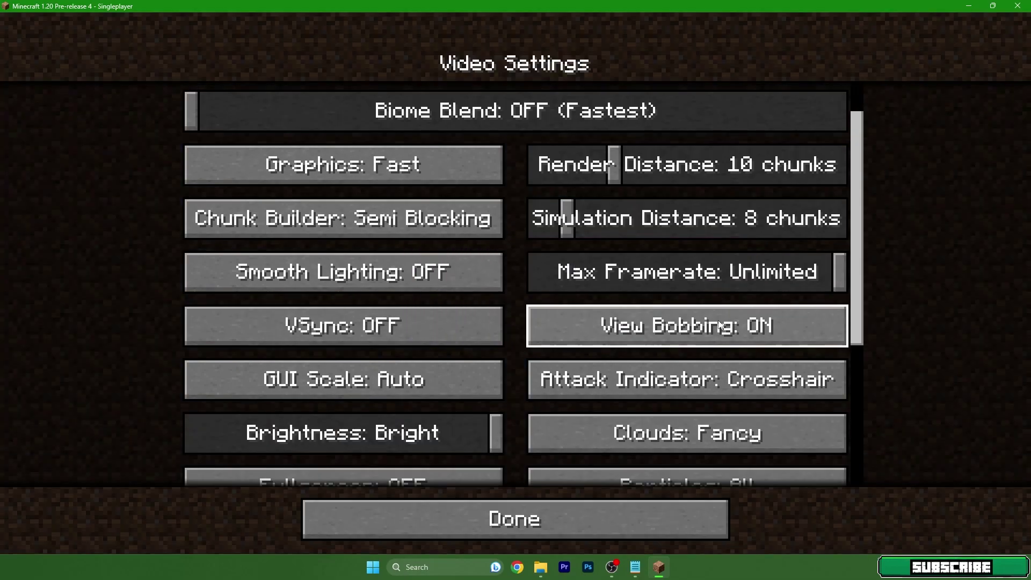
{"action": "left_click", "coordinate": [702, 344]}
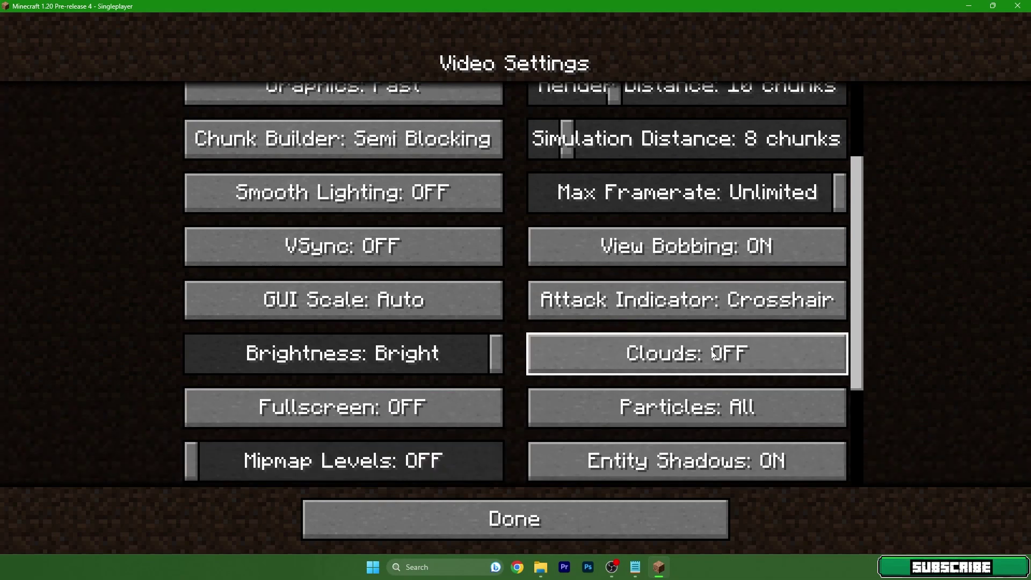
{"action": "scroll", "coordinate": [698, 356], "scroll_direction": "down", "scroll_amount": 1}
{"action": "left_click", "coordinate": [660, 360]}
{"action": "left_click", "coordinate": [662, 360]}
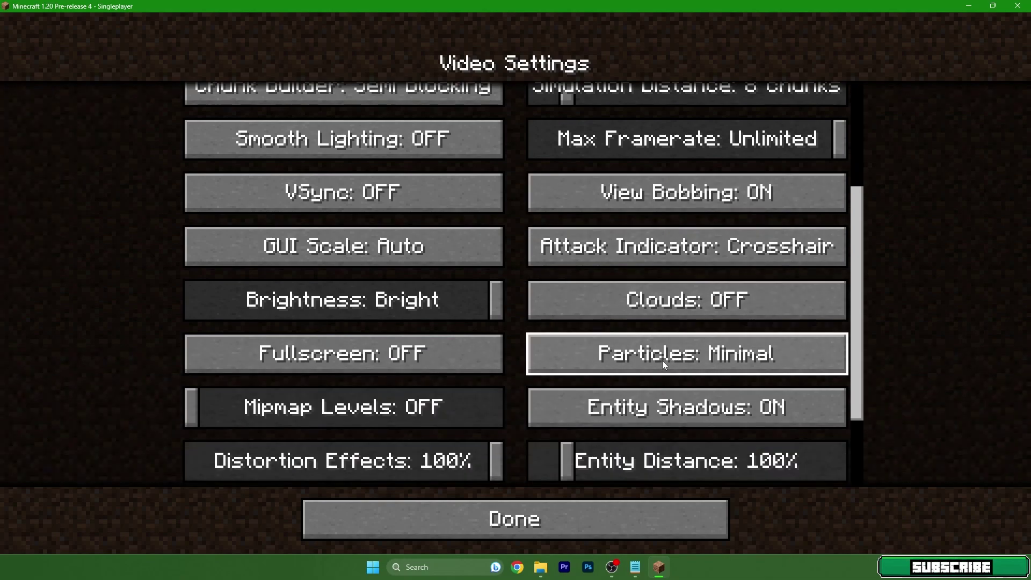
- Close the video settings and options and resume the game
{"action": "scroll", "coordinate": [693, 359], "scroll_direction": "down", "scroll_amount": 4}
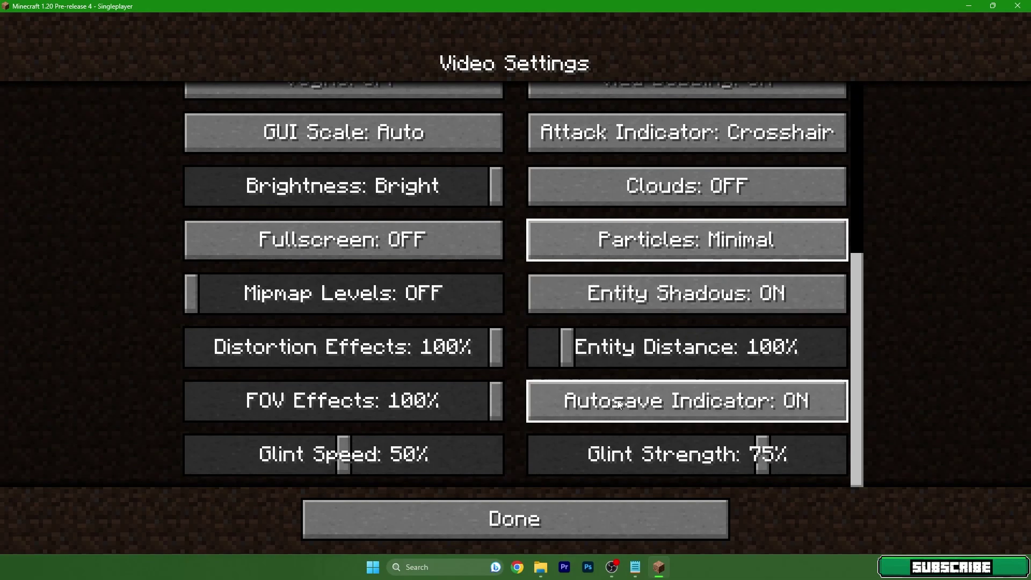
{"action": "left_click", "coordinate": [560, 507]}
{"action": "left_click", "coordinate": [531, 486]}
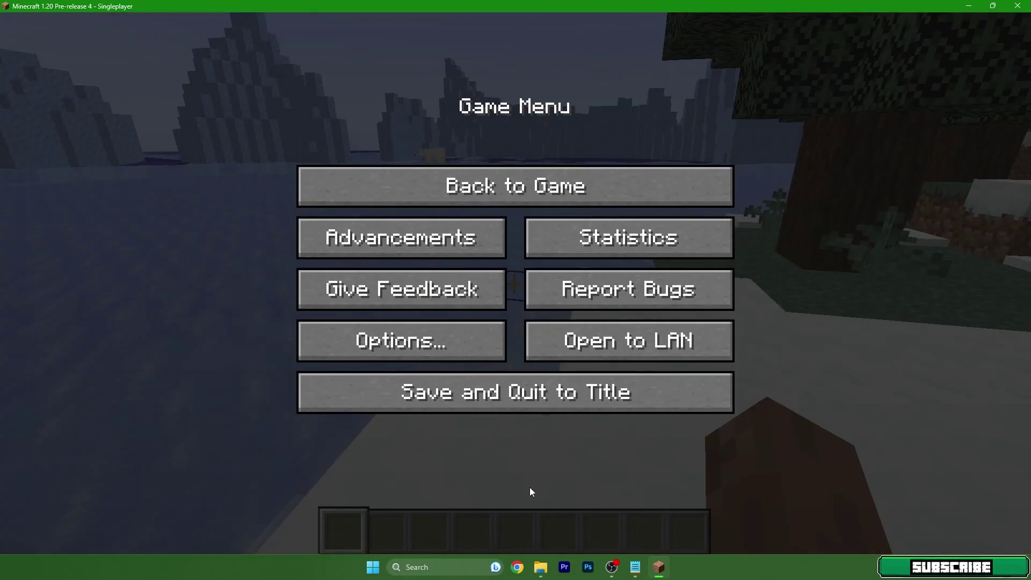
{"action": "left_click", "coordinate": [497, 188]}
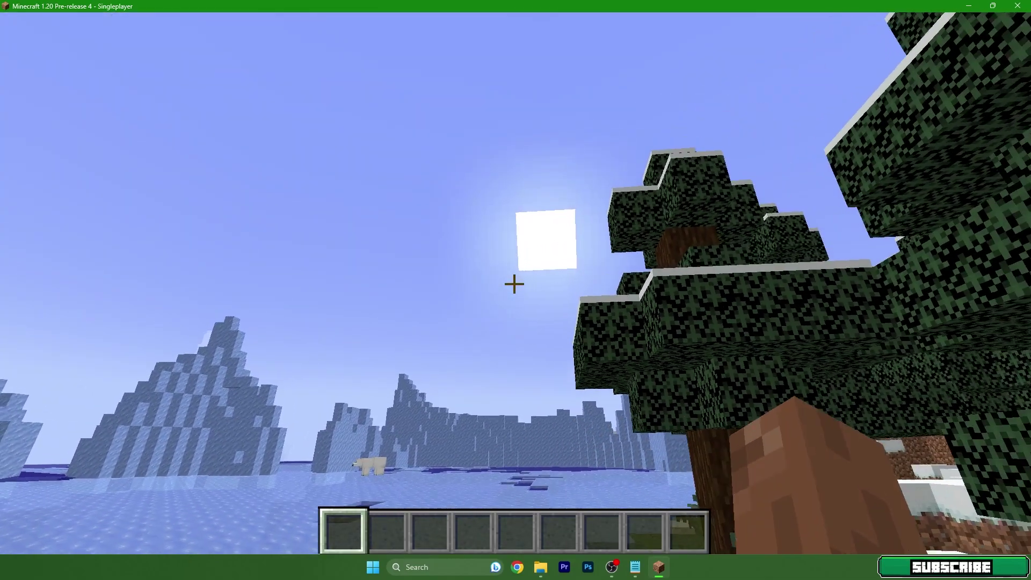
- Step back on the shore, show the debug overlay to check the frame rate, and open the chat to free the pointer
{"action": "key", "text": "s"}
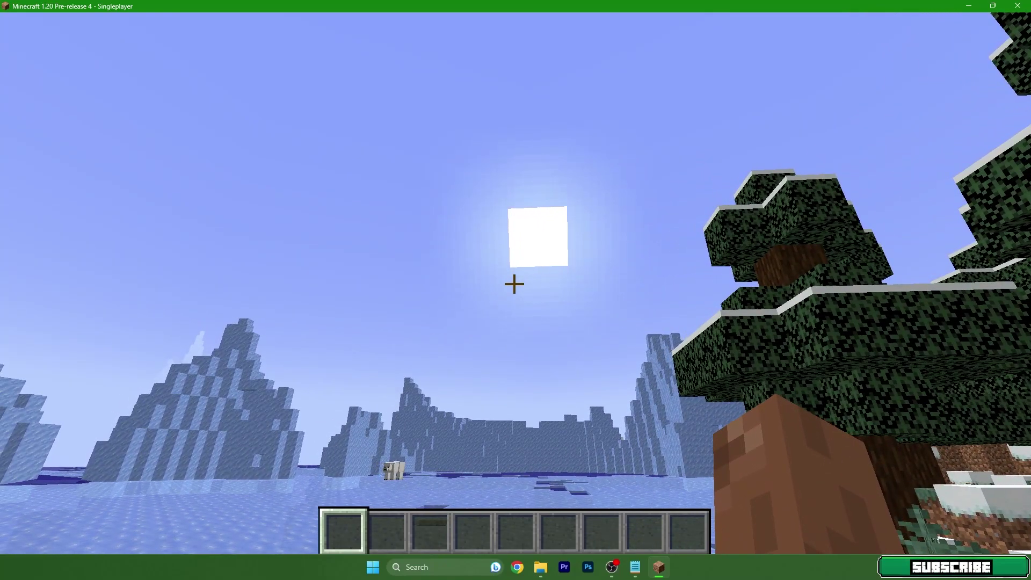
{"action": "key", "text": "F3"}
{"action": "key", "text": "t"}
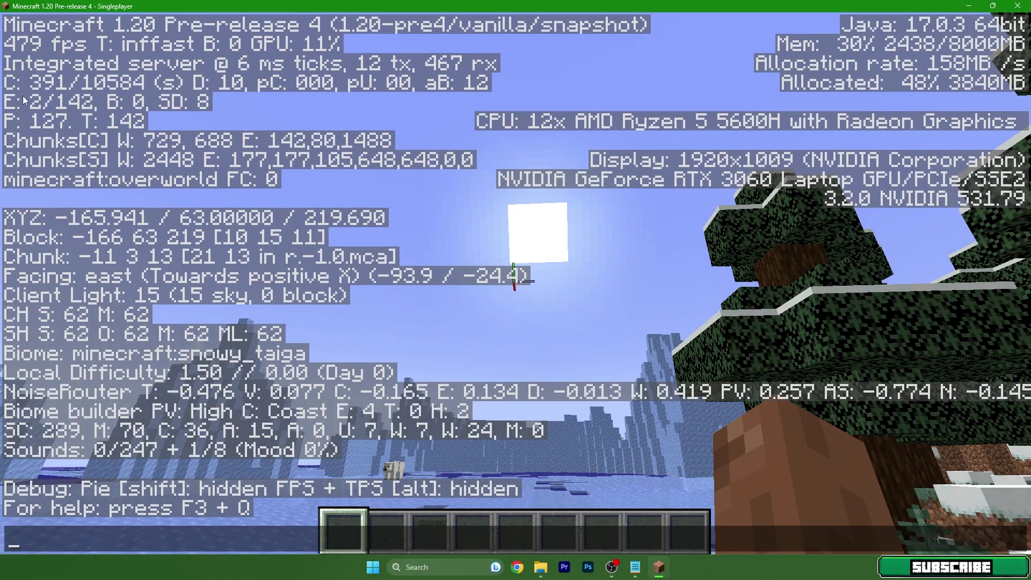